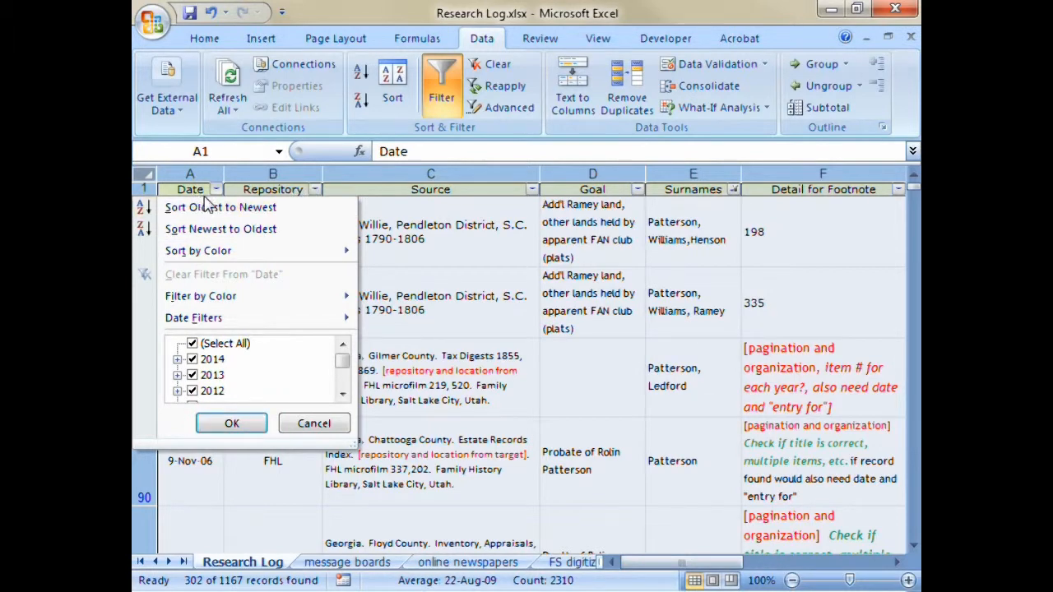
- Sort the filtered records by Date from newest to oldest, and re-sort them by Repository from Z to A
{"action": "left_click", "coordinate": [264, 231]}
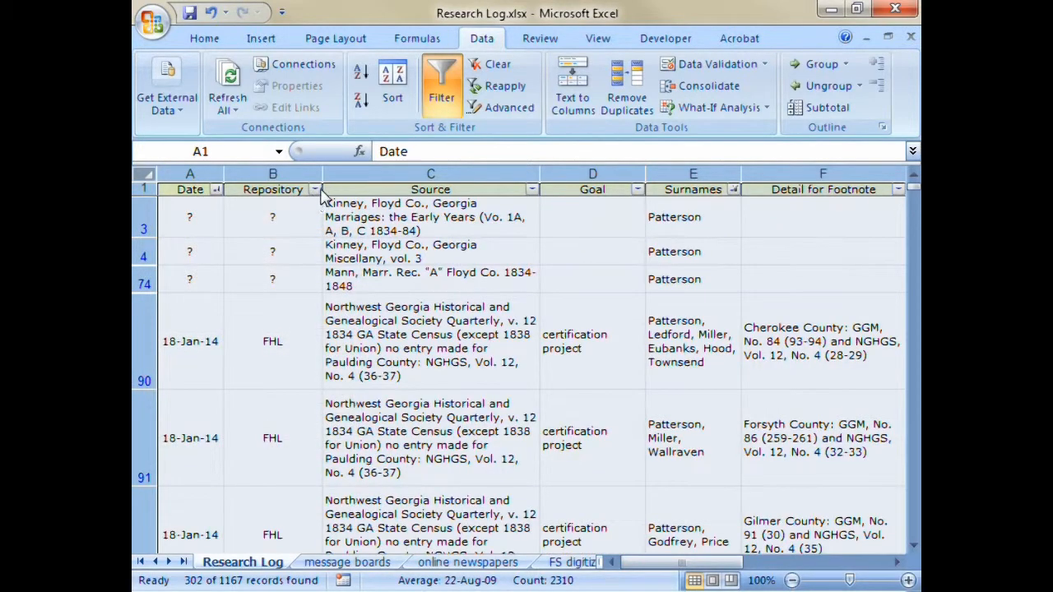
{"action": "left_click", "coordinate": [315, 190]}
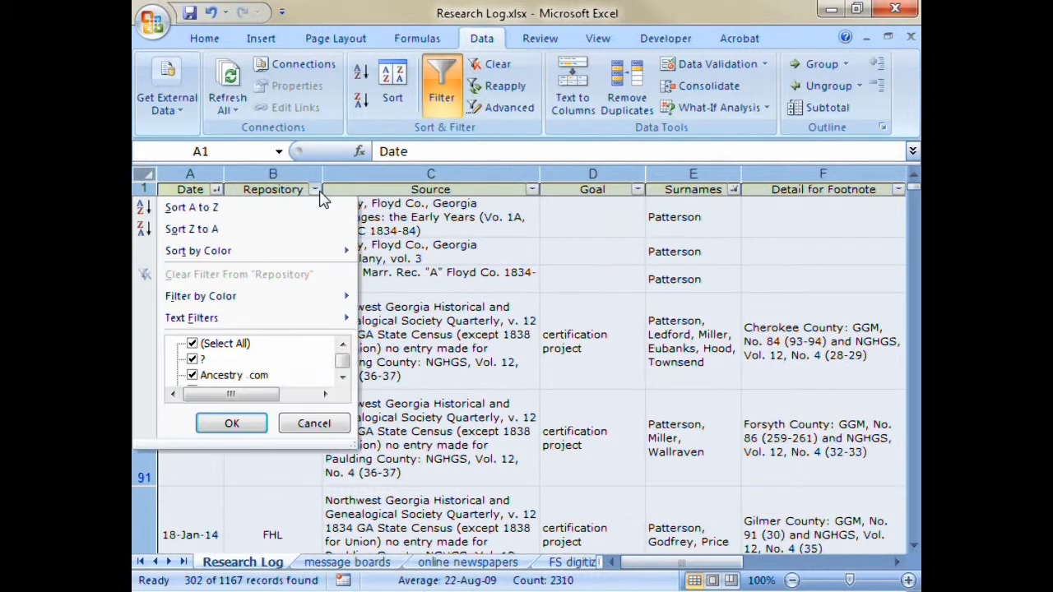
{"action": "left_click", "coordinate": [271, 230]}
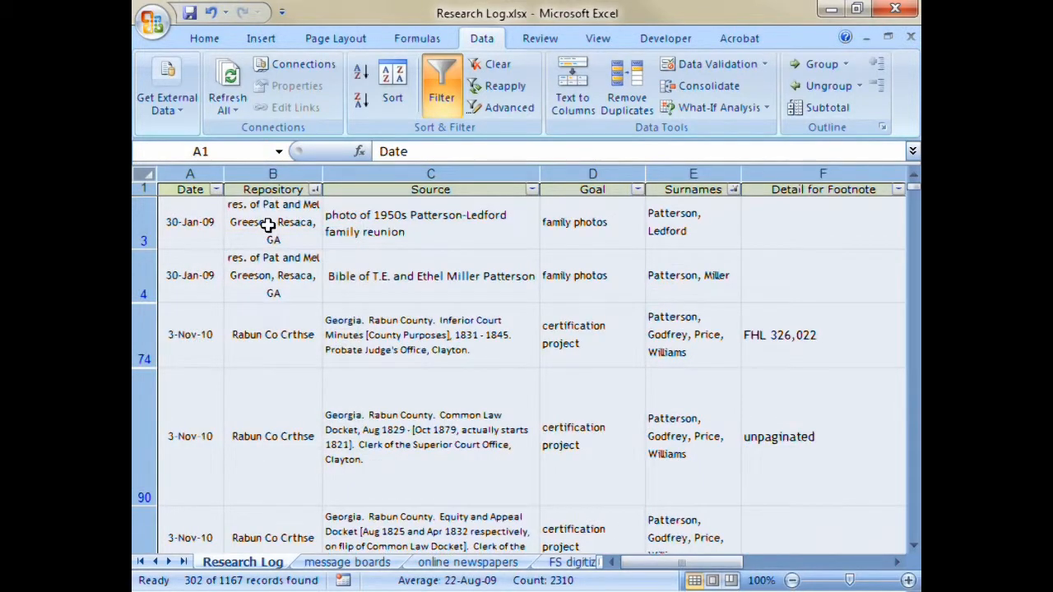
- Clear all active filters from the Research Log sheet
{"action": "left_click", "coordinate": [315, 190]}
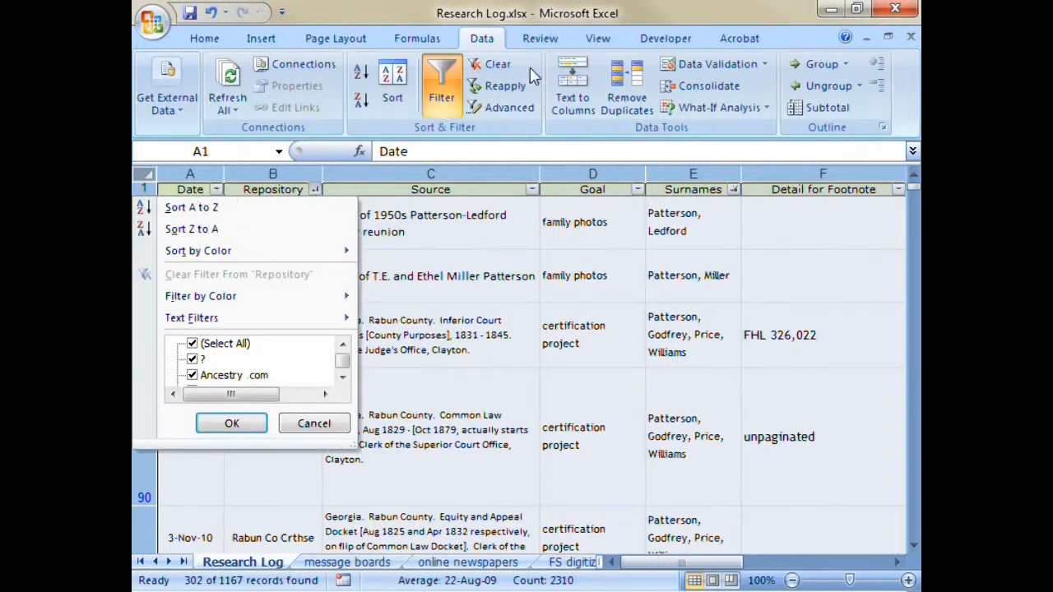
{"action": "left_click", "coordinate": [491, 65]}
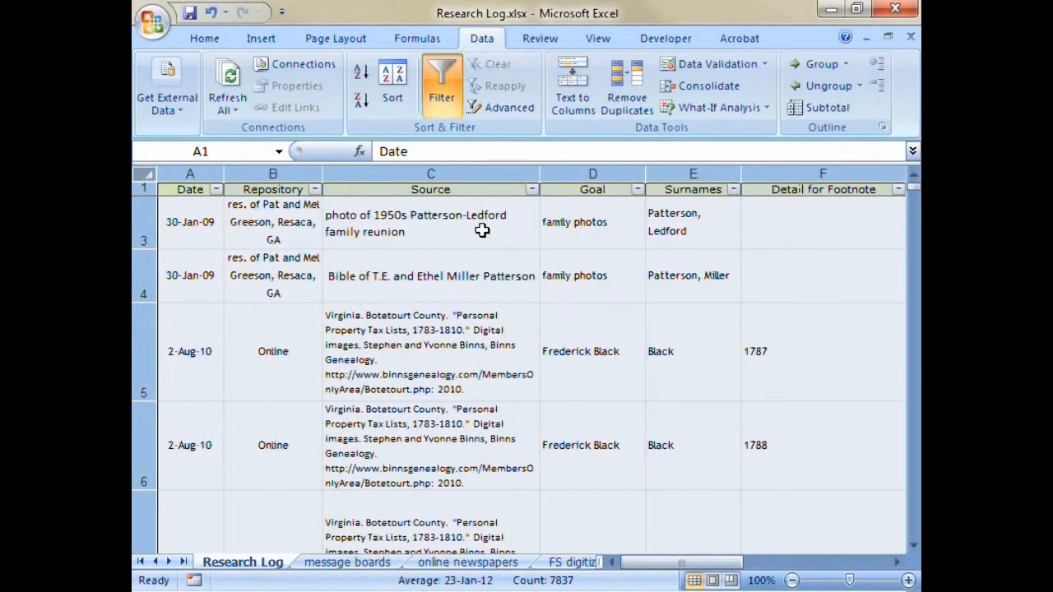
- Examine the years, the select-all option and the blanks option offered in the Date column's filter list
{"action": "left_click", "coordinate": [217, 190]}
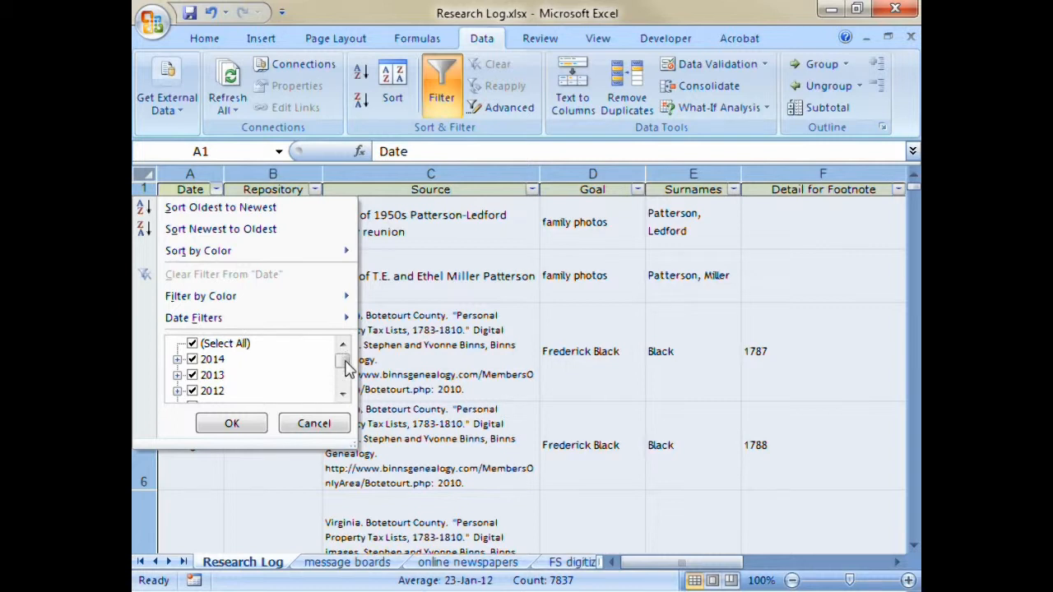
{"action": "mouse_move", "coordinate": [345, 364]}
{"action": "left_mouse_down"}
{"action": "mouse_move", "coordinate": [346, 391]}
{"action": "mouse_move", "coordinate": [350, 347]}
{"action": "left_mouse_up"}
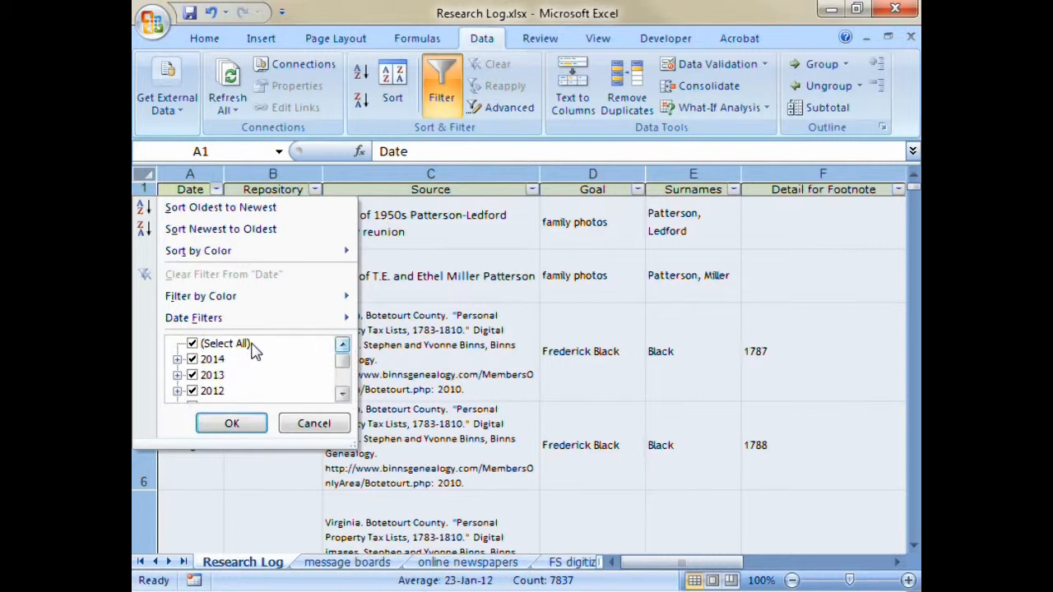
{"action": "left_click", "coordinate": [193, 344]}
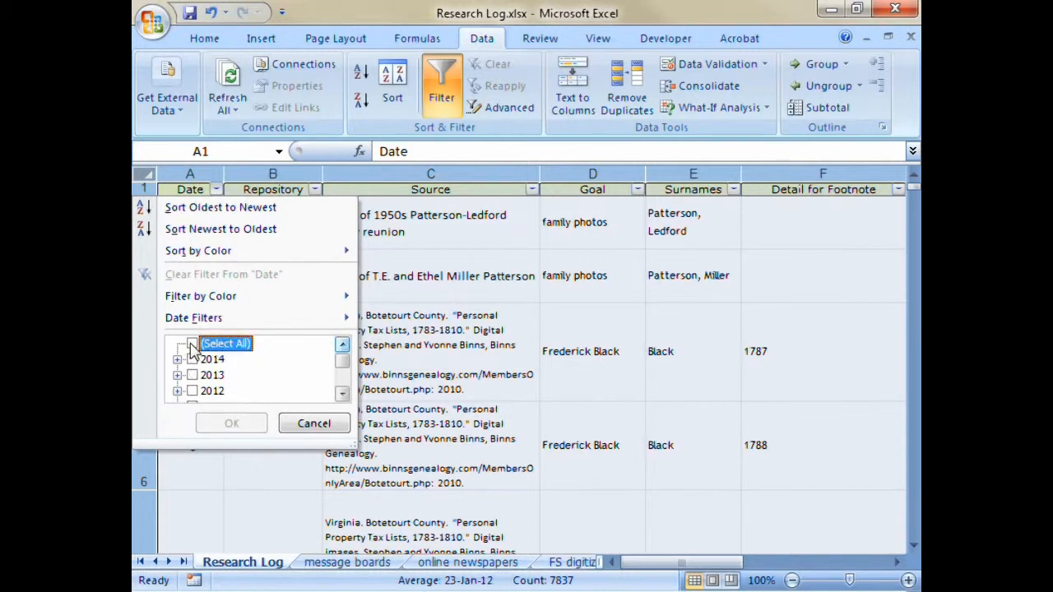
{"action": "left_click", "coordinate": [193, 345]}
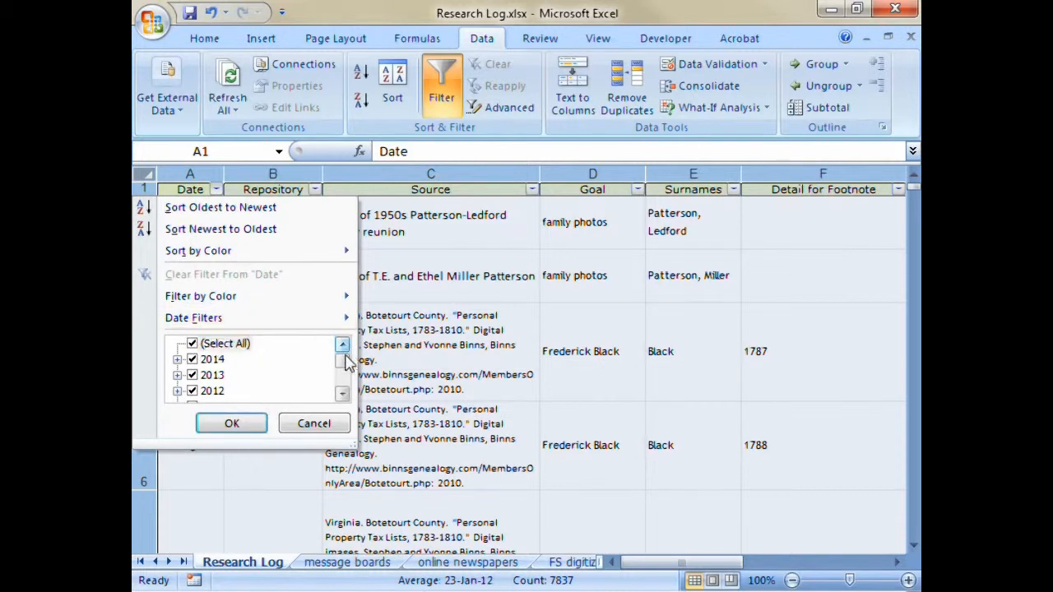
{"action": "left_click_drag", "start_coordinate": [343, 362], "coordinate": [346, 379]}
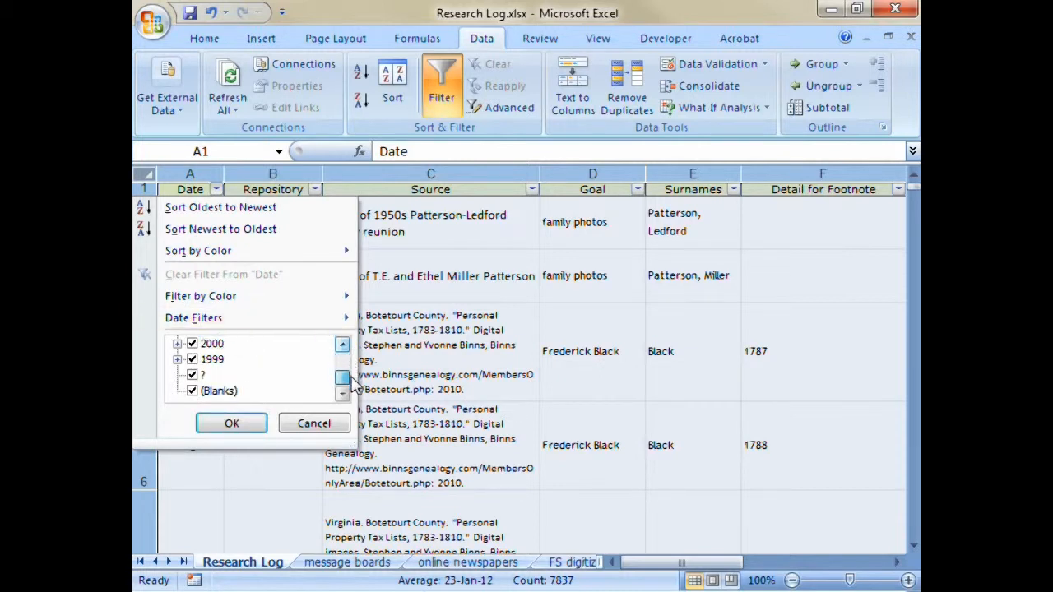
{"action": "left_click", "coordinate": [192, 392]}
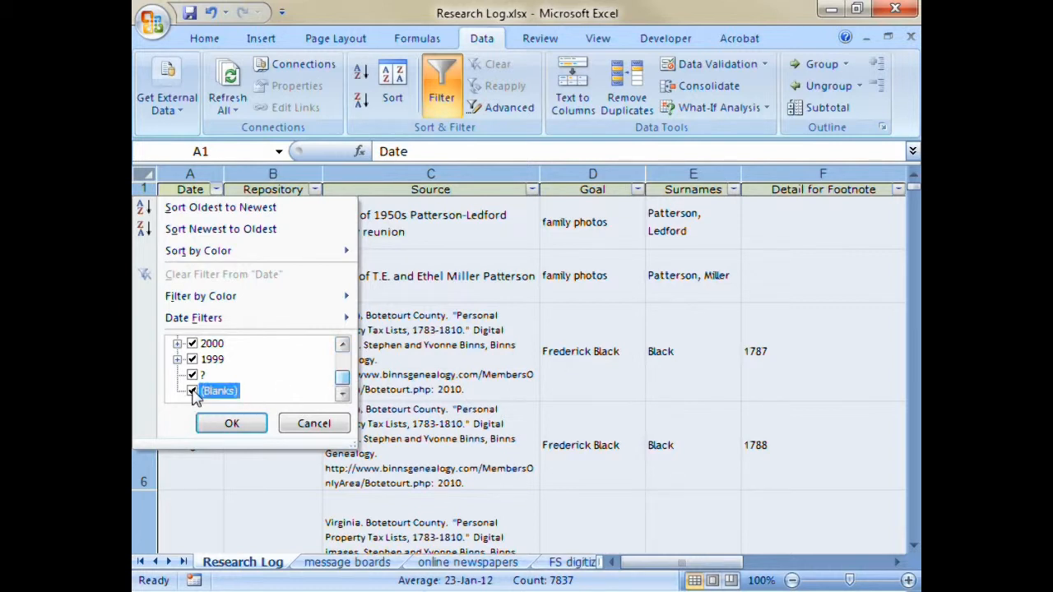
{"action": "left_click", "coordinate": [192, 392]}
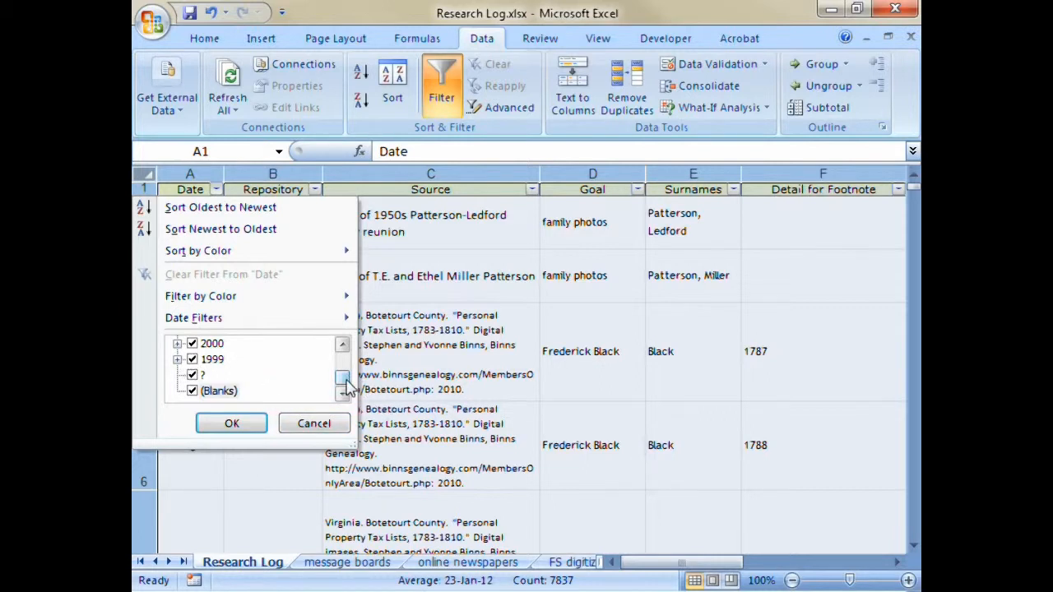
{"action": "left_click_drag", "start_coordinate": [345, 376], "coordinate": [345, 348]}
- Filter the Date column to show only entries dated 9 January 2014
{"action": "left_click", "coordinate": [194, 344]}
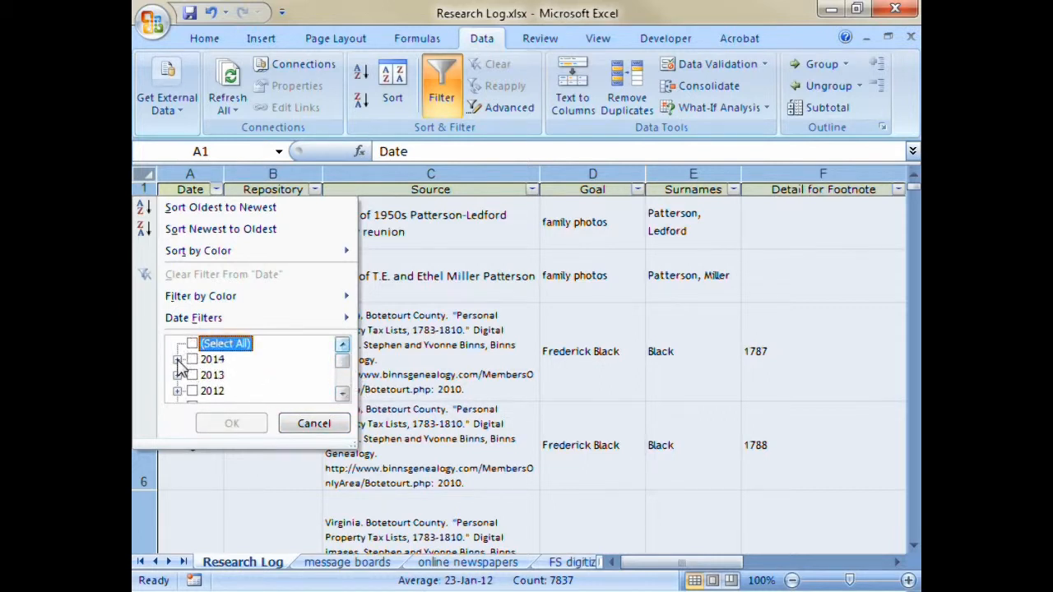
{"action": "left_click", "coordinate": [178, 359]}
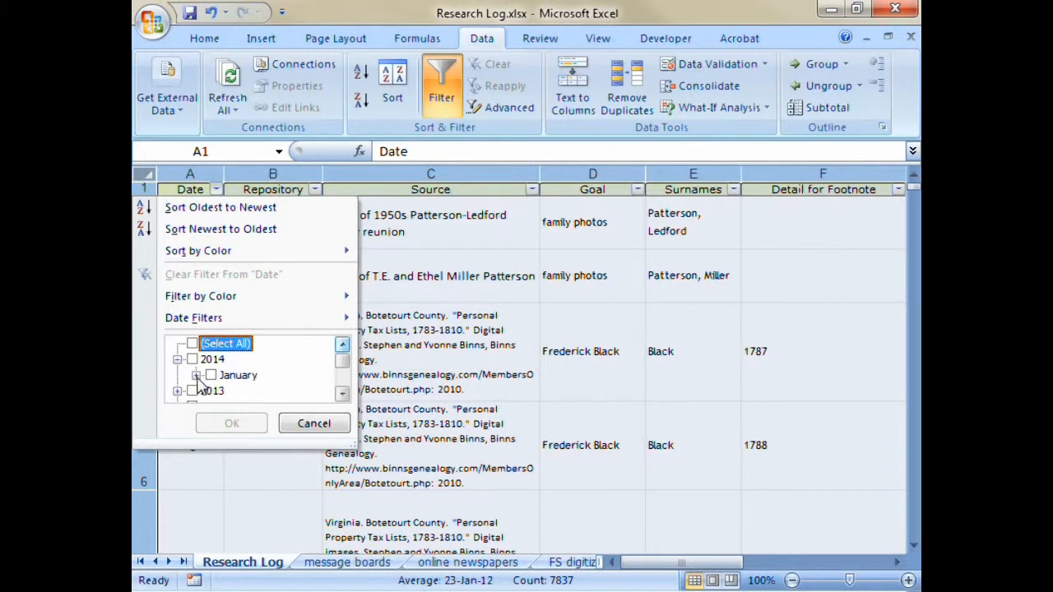
{"action": "left_click", "coordinate": [196, 375]}
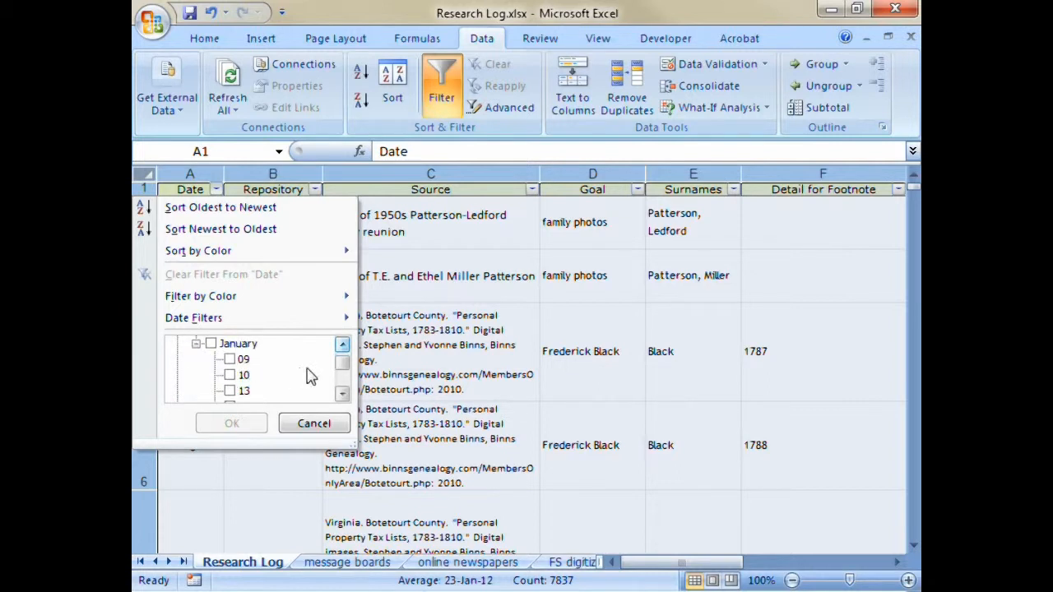
{"action": "scroll", "coordinate": [346, 370], "scroll_direction": "up", "scroll_amount": 1}
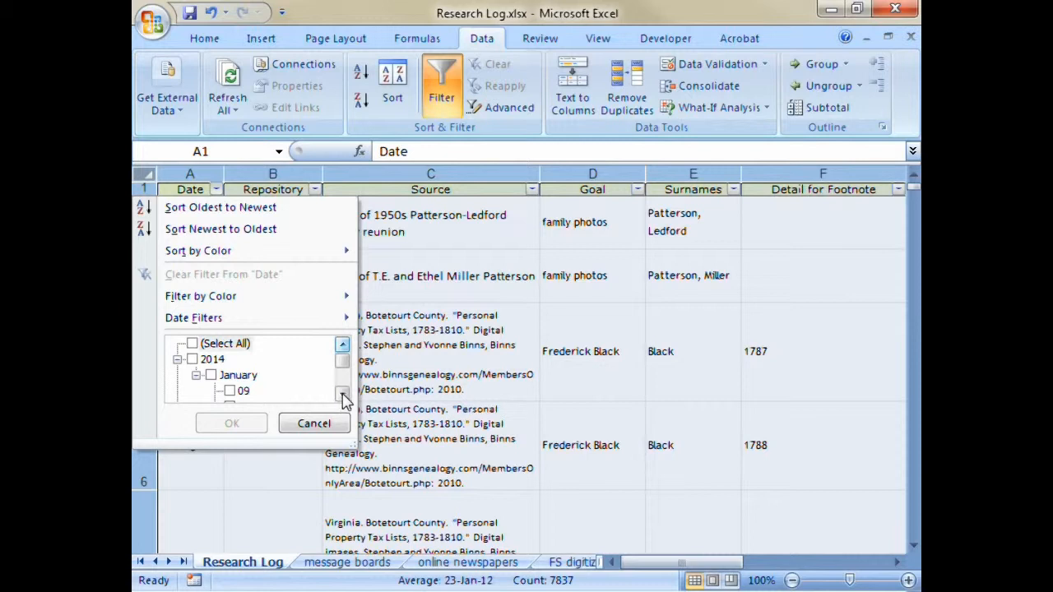
{"action": "left_click", "coordinate": [231, 391]}
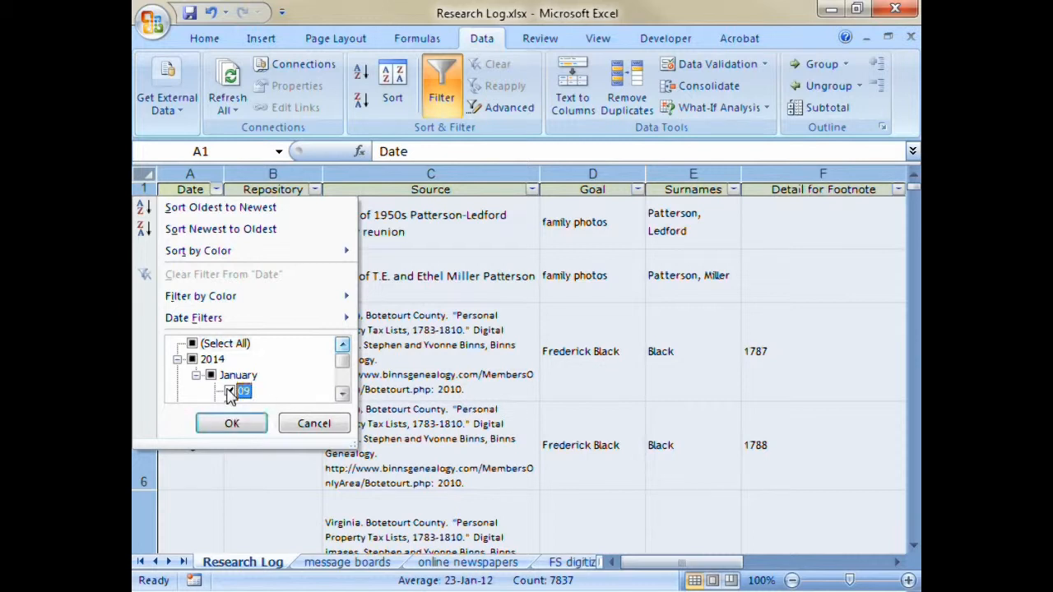
{"action": "left_click", "coordinate": [231, 423]}
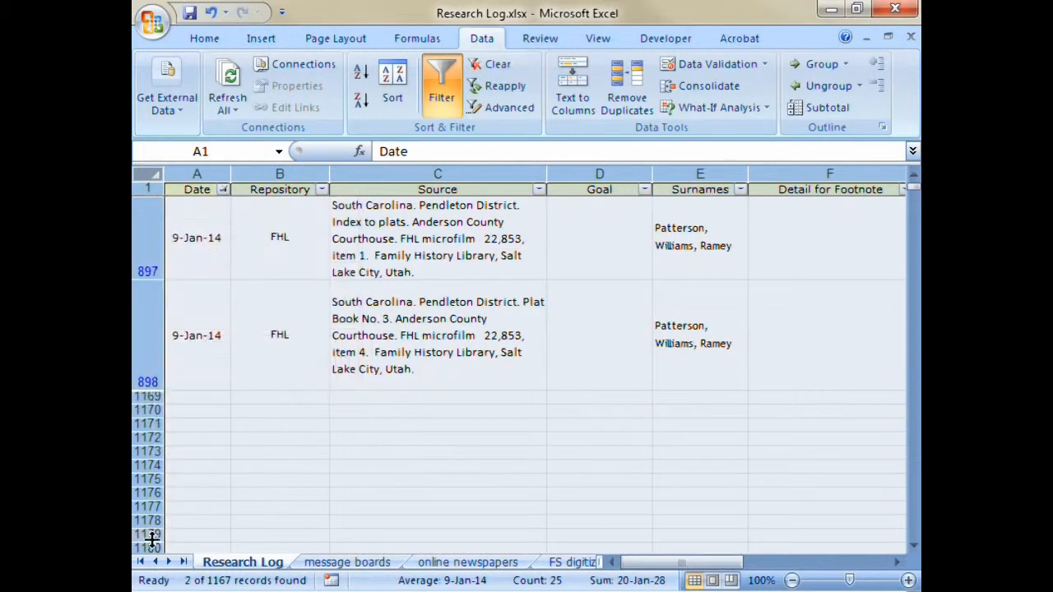
- Clear the Date filter and set up a Source text filter whose first condition is contains "Gordon"
{"action": "left_click", "coordinate": [223, 190]}
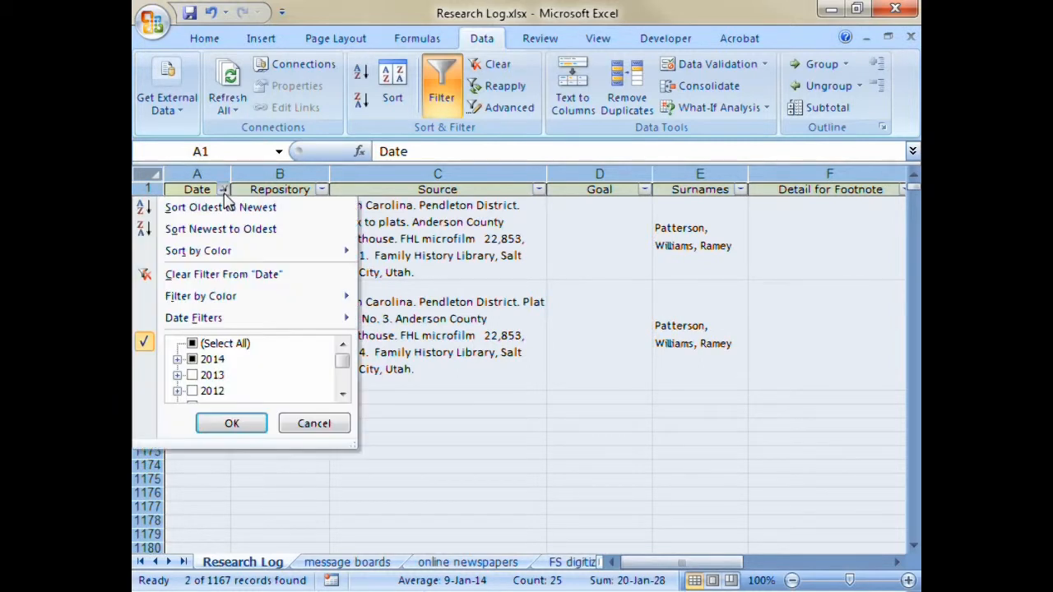
{"action": "left_click", "coordinate": [271, 278]}
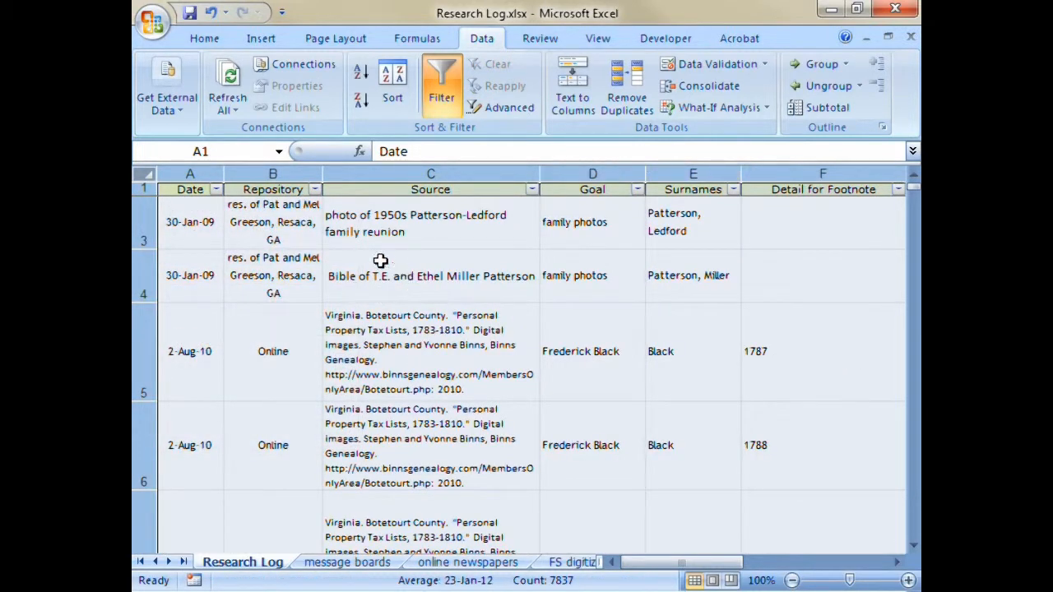
{"action": "left_click", "coordinate": [532, 190]}
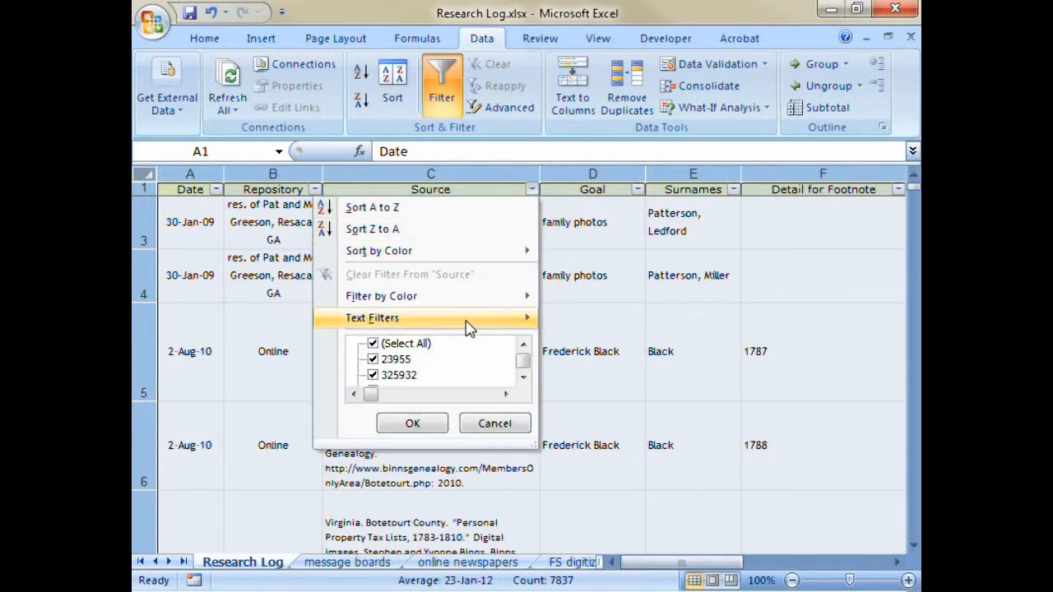
{"action": "mouse_move", "coordinate": [470, 322]}
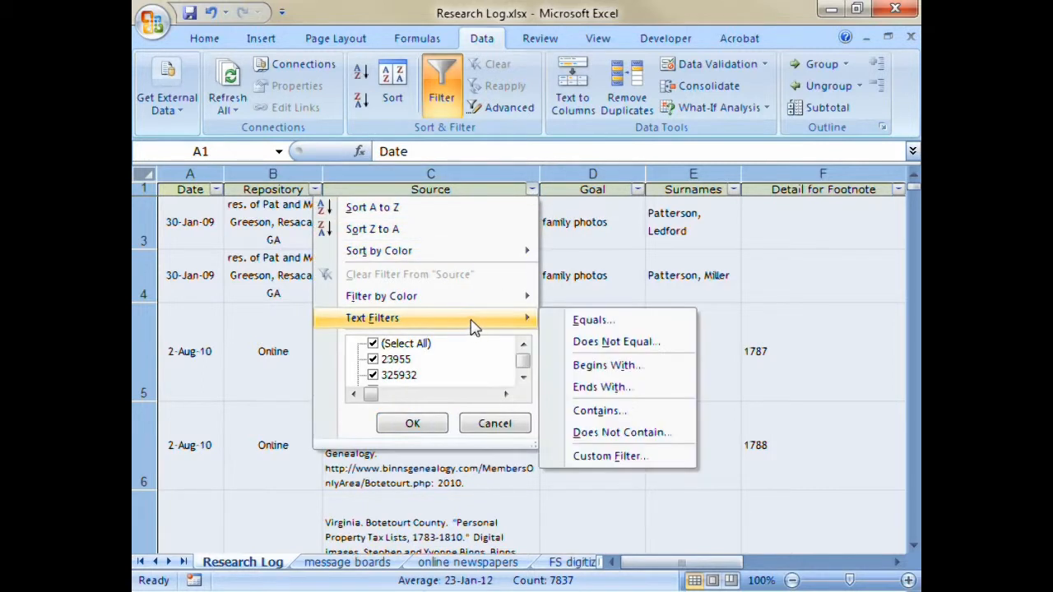
{"action": "left_click", "coordinate": [599, 411]}
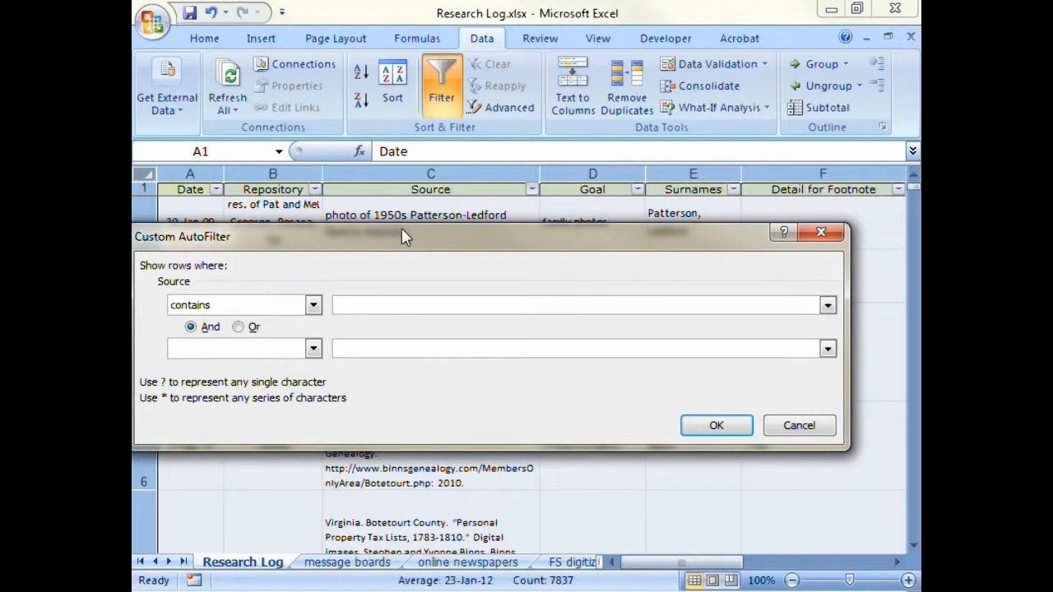
{"action": "type", "text": "Gordon"}
{"action": "type", "text": "Co."}
{"action": "key", "text": "BackSpace"}
{"action": "type", "text": "unty"}
{"action": "key", "text": "BackSpace"}
{"action": "key", "text": "BackSpace"}
{"action": "key", "text": "BackSpace"}
{"action": "key", "text": "BackSpace"}
{"action": "key", "text": "BackSpace"}
{"action": "key", "text": "BackSpace"}
{"action": "key", "text": "BackSpace"}
- Add a second Source condition, contains "Deeds", joined with And, and apply the custom filter
{"action": "left_click", "coordinate": [312, 348]}
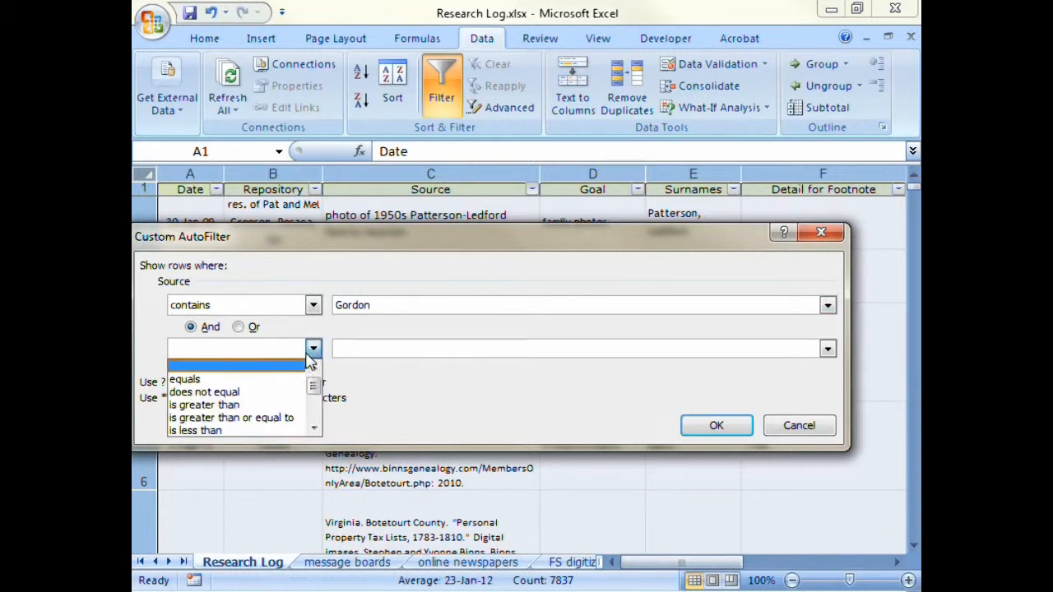
{"action": "left_click", "coordinate": [317, 418]}
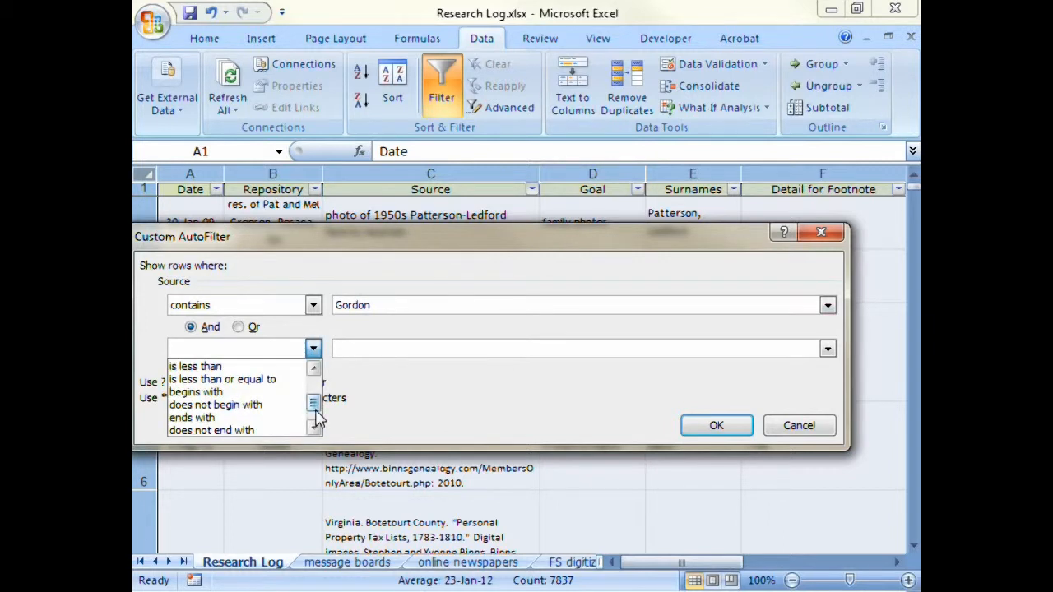
{"action": "left_click", "coordinate": [317, 418]}
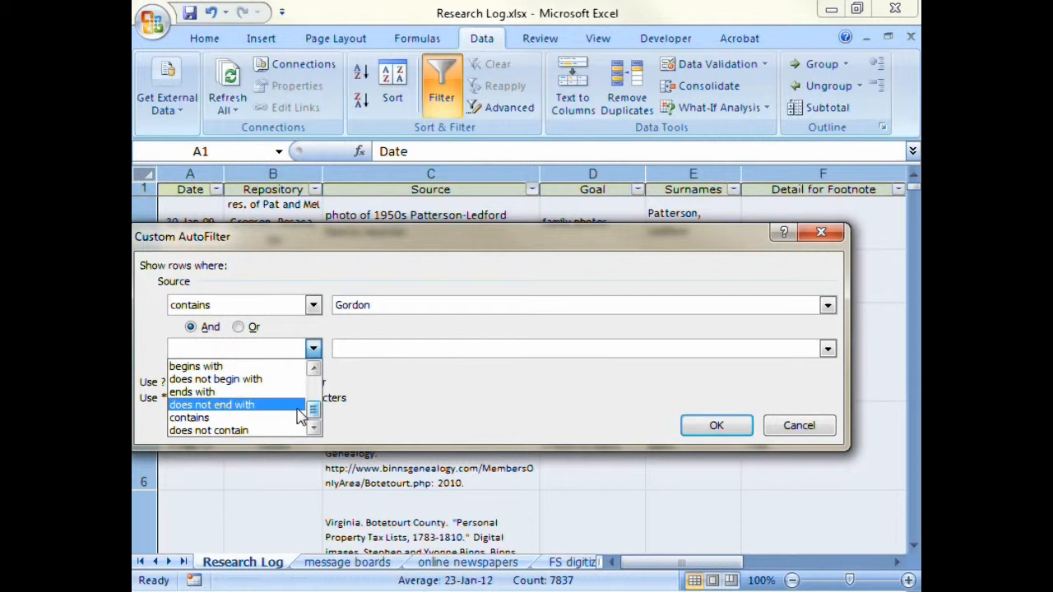
{"action": "left_click", "coordinate": [200, 419]}
{"action": "left_click", "coordinate": [369, 351]}
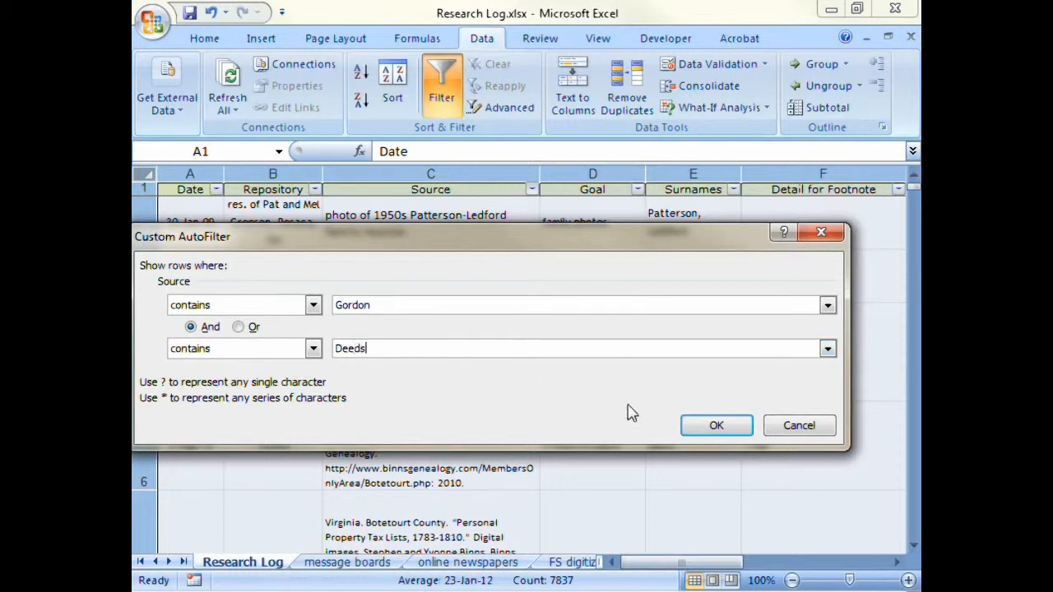
{"action": "left_click", "coordinate": [721, 425]}
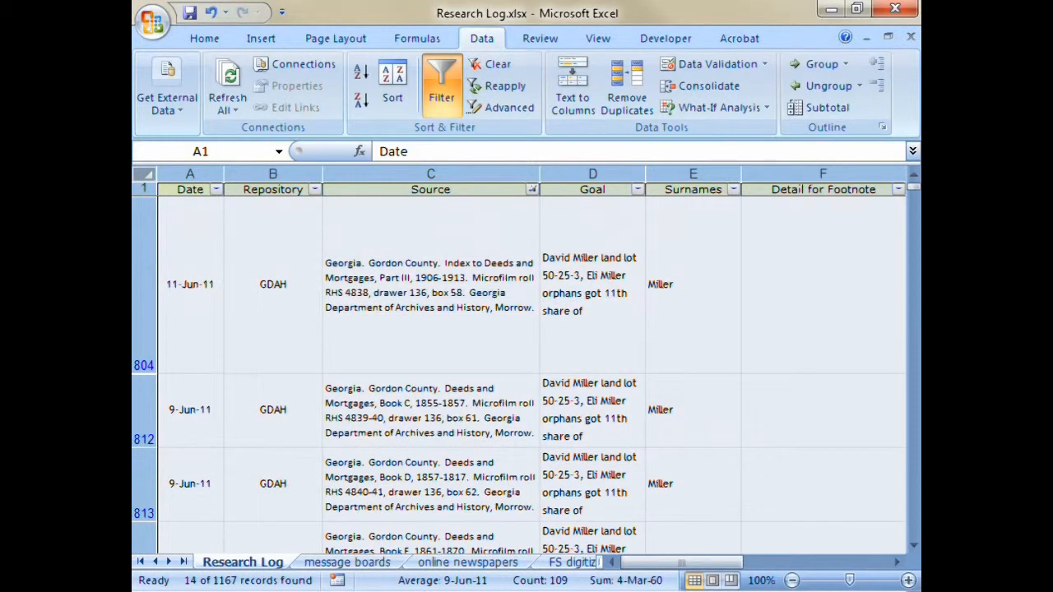
- Clear the Source filter and filter the Surnames column to show only the first surname in its list
{"action": "left_click", "coordinate": [498, 66]}
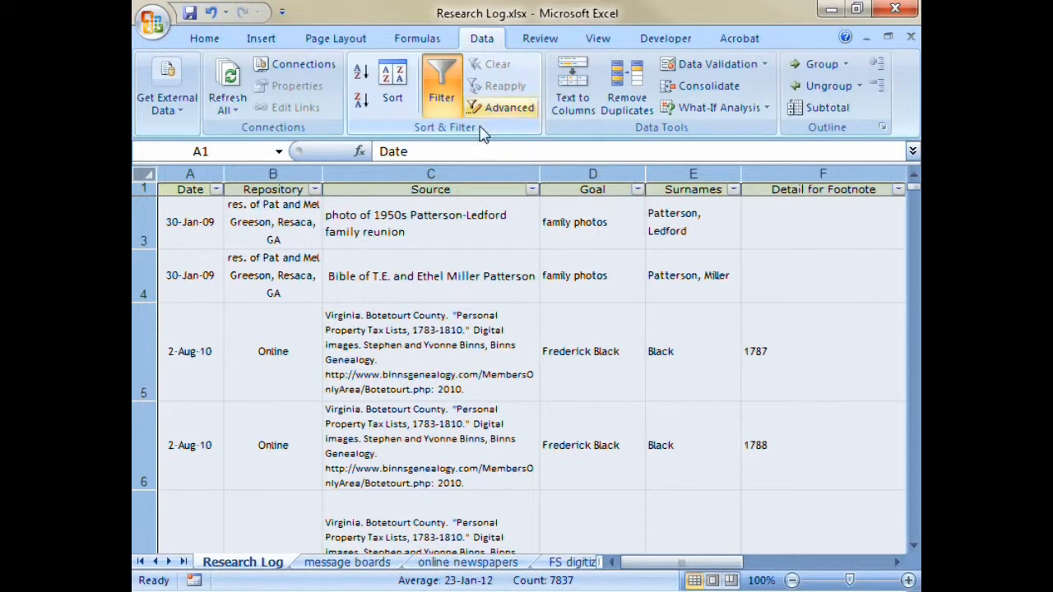
{"action": "left_click", "coordinate": [734, 190]}
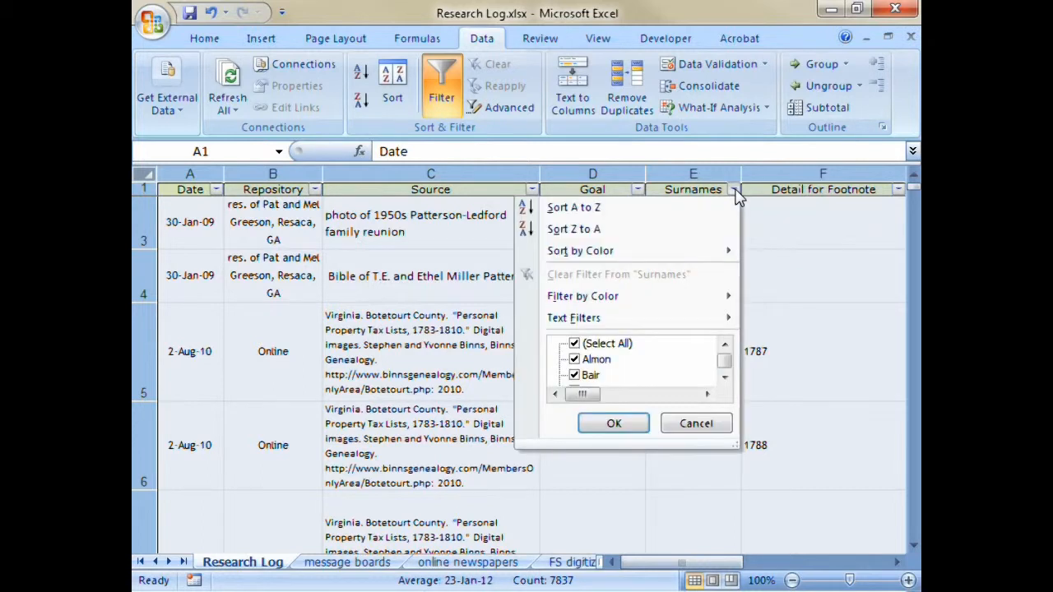
{"action": "left_click", "coordinate": [727, 379]}
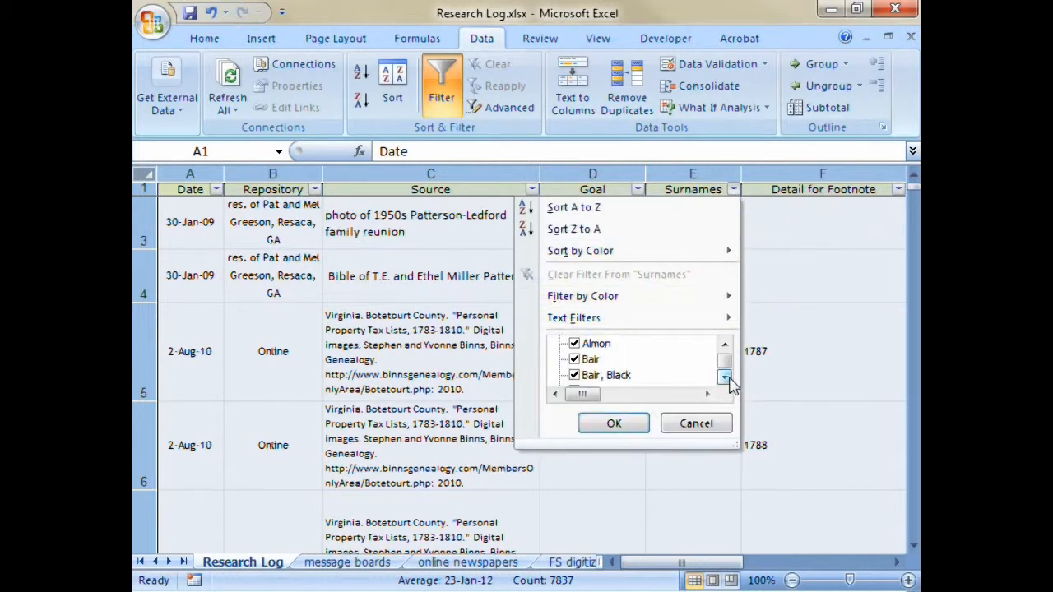
{"action": "left_click", "coordinate": [727, 379]}
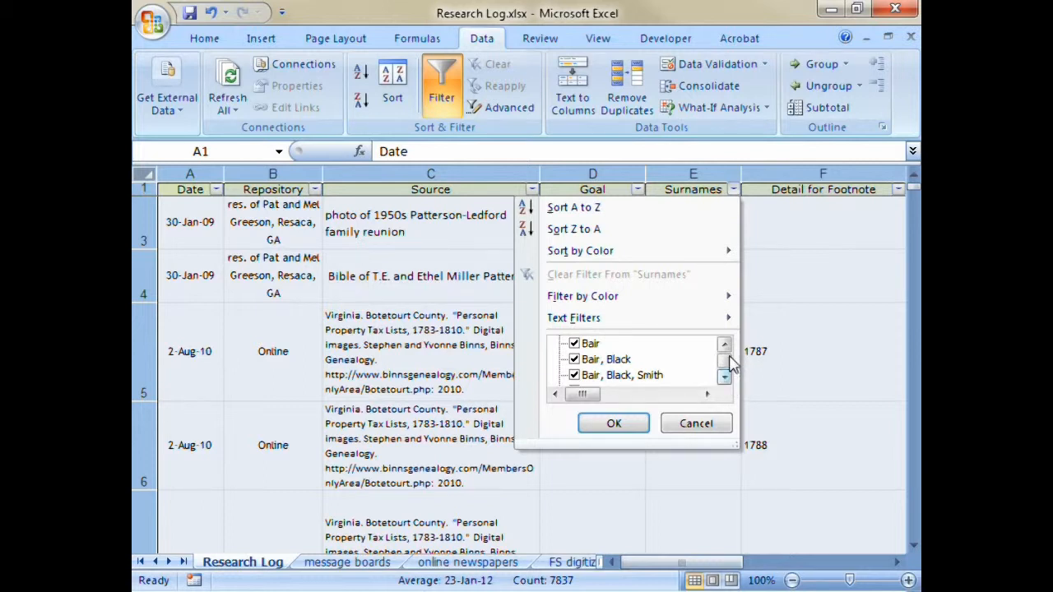
{"action": "left_click", "coordinate": [726, 349]}
{"action": "left_click", "coordinate": [726, 349]}
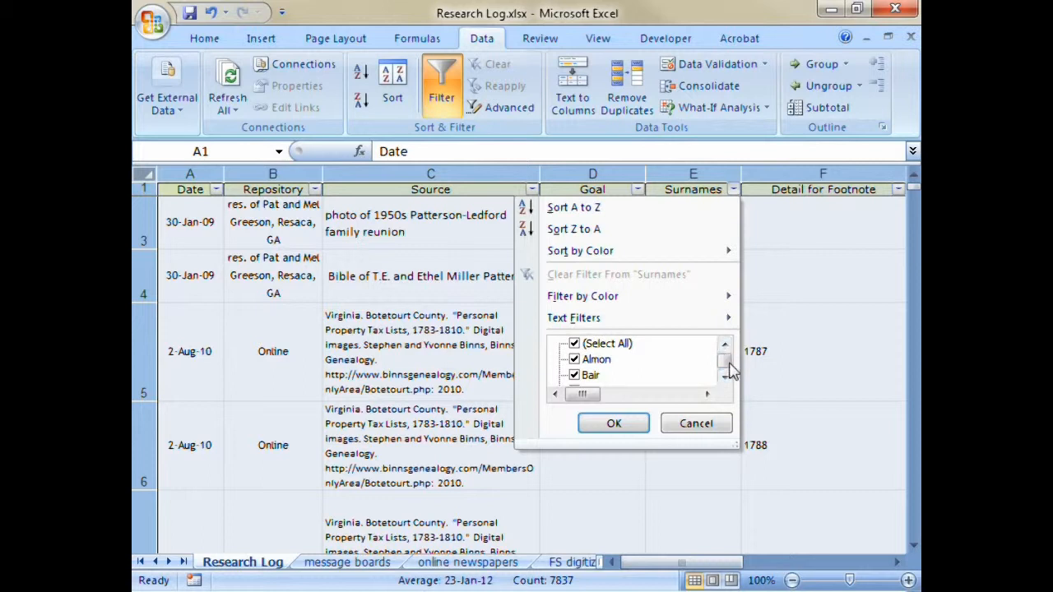
{"action": "left_click", "coordinate": [580, 346]}
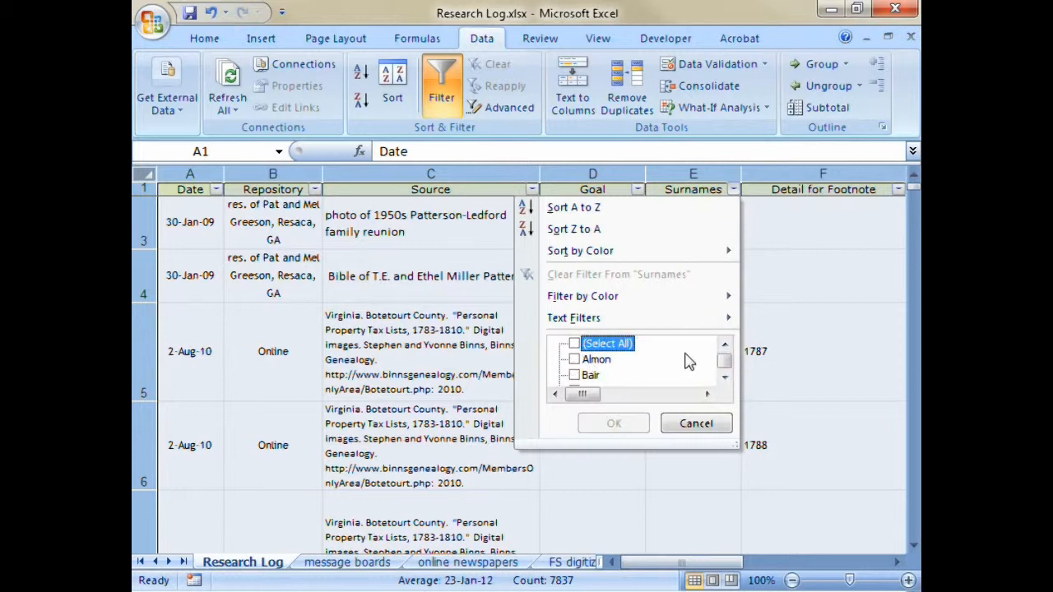
{"action": "left_click", "coordinate": [574, 361]}
{"action": "left_click", "coordinate": [606, 425]}
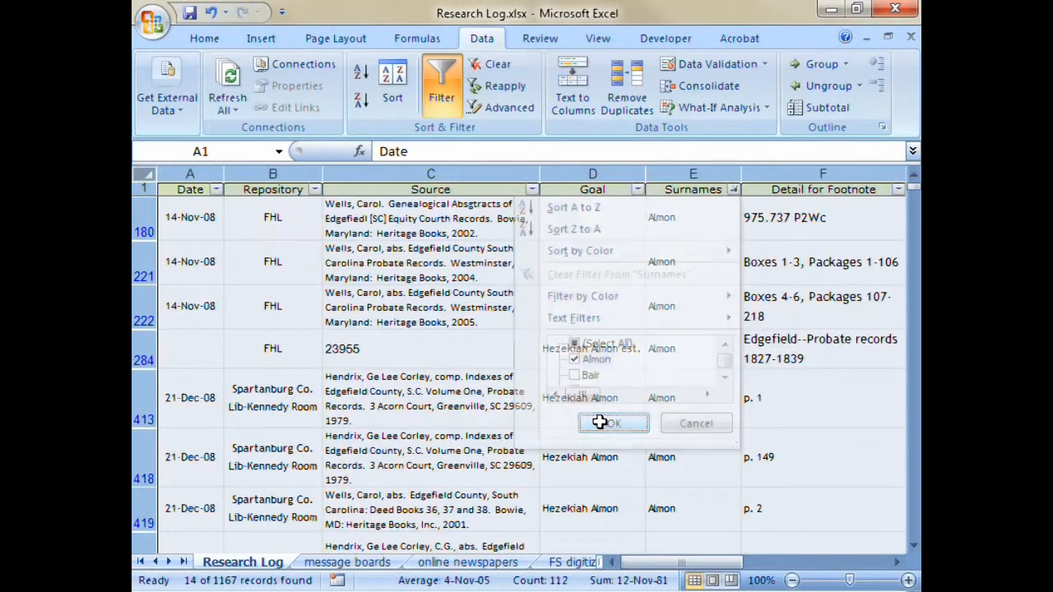
- Clear the filter from the Surnames column so that all research log entries are shown
{"action": "scroll", "coordinate": [704, 275], "scroll_direction": "down", "scroll_amount": 7}
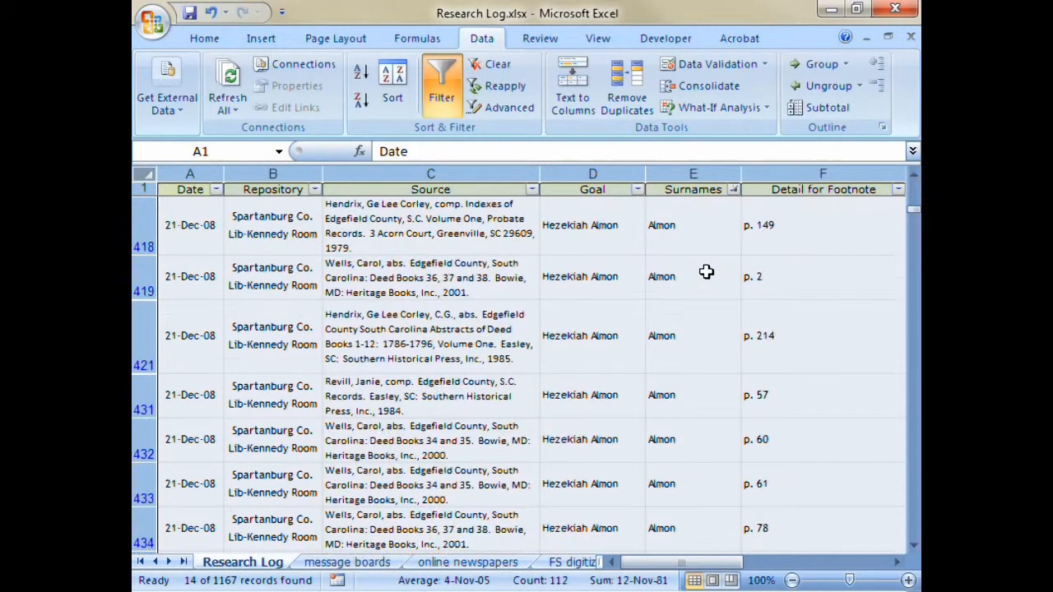
{"action": "scroll", "coordinate": [699, 279], "scroll_direction": "up", "scroll_amount": 7}
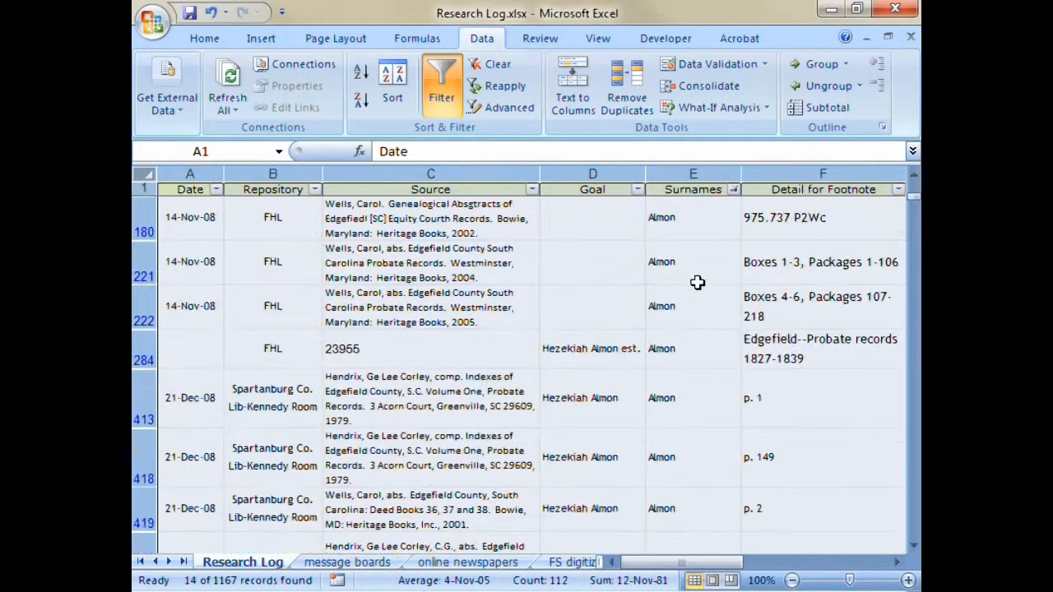
{"action": "left_click", "coordinate": [734, 190]}
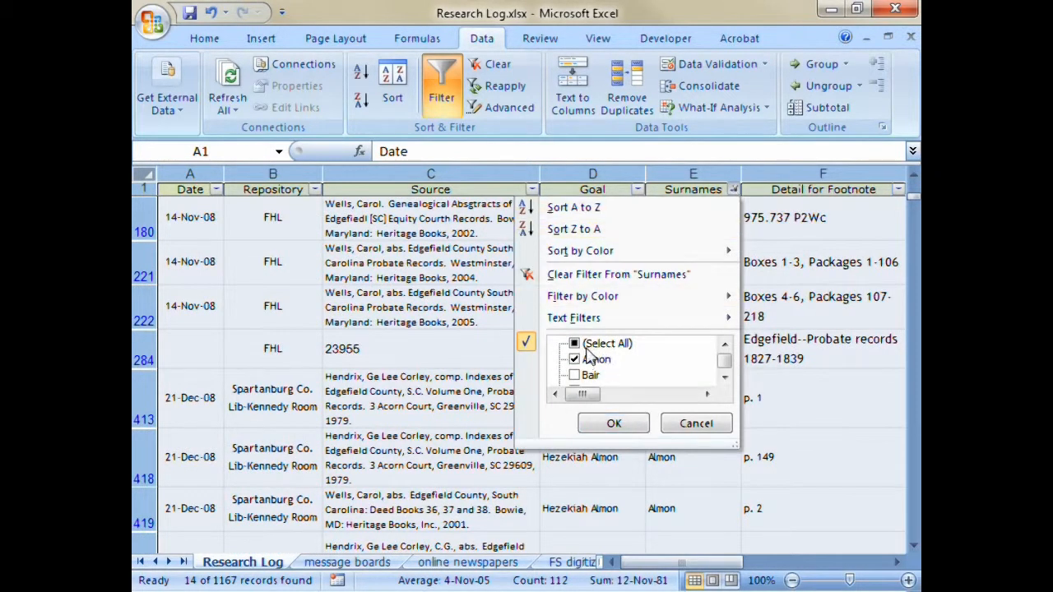
{"action": "left_click", "coordinate": [566, 280]}
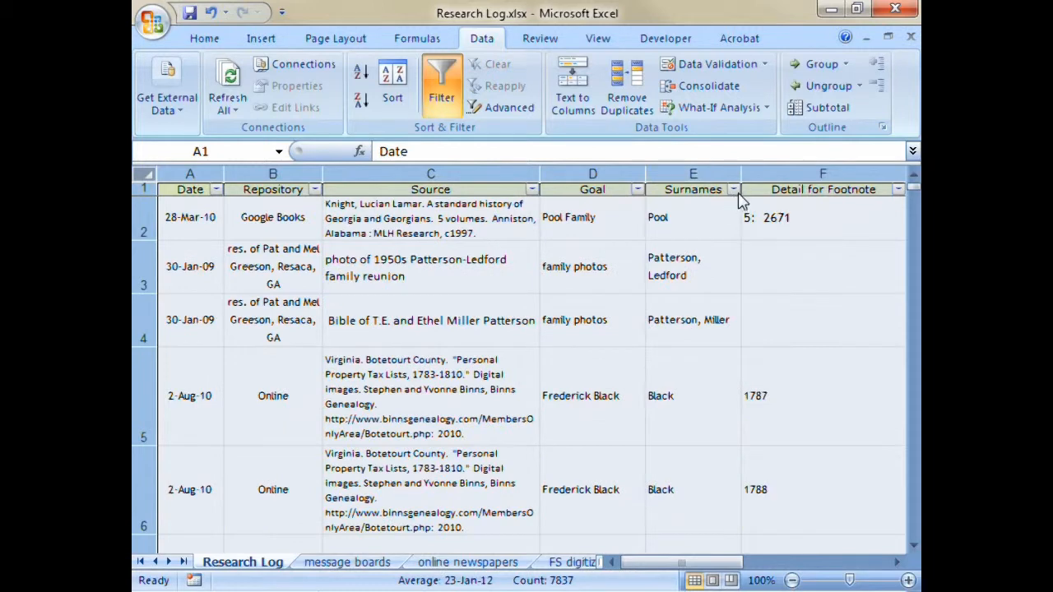
- Apply a custom text filter to the Surnames column with the condition contains, using the first surname in its list
{"action": "left_click", "coordinate": [735, 191]}
{"action": "mouse_move", "coordinate": [625, 319]}
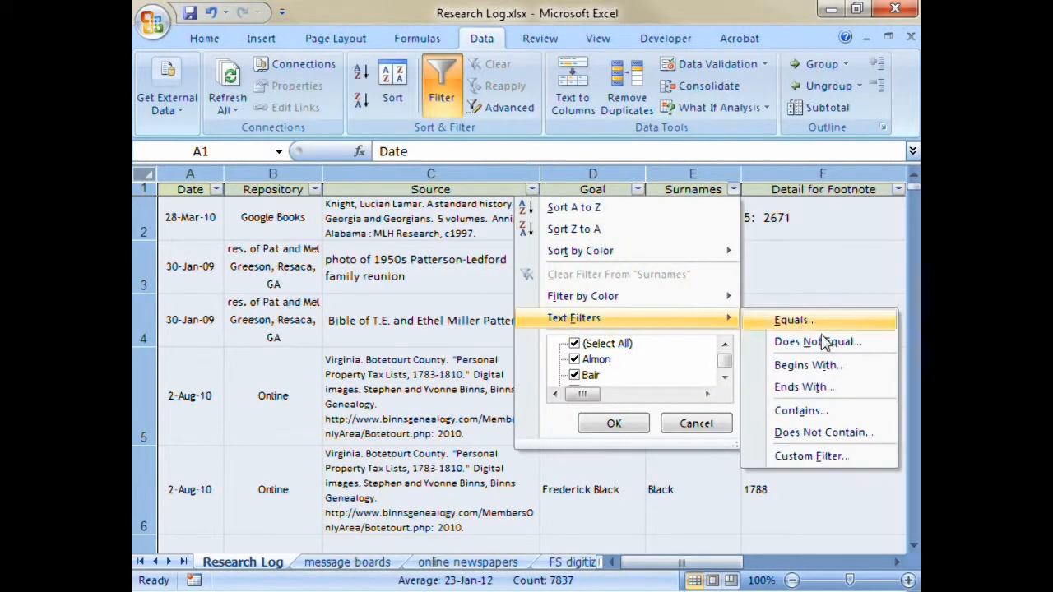
{"action": "left_click", "coordinate": [796, 411]}
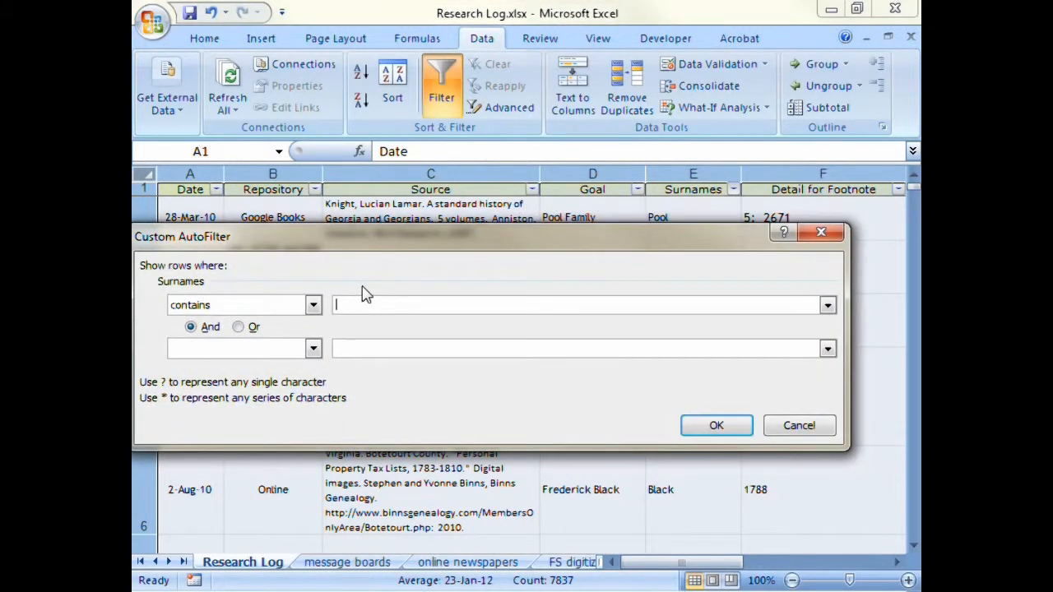
{"action": "type", "text": "Almon"}
{"action": "left_click", "coordinate": [709, 422]}
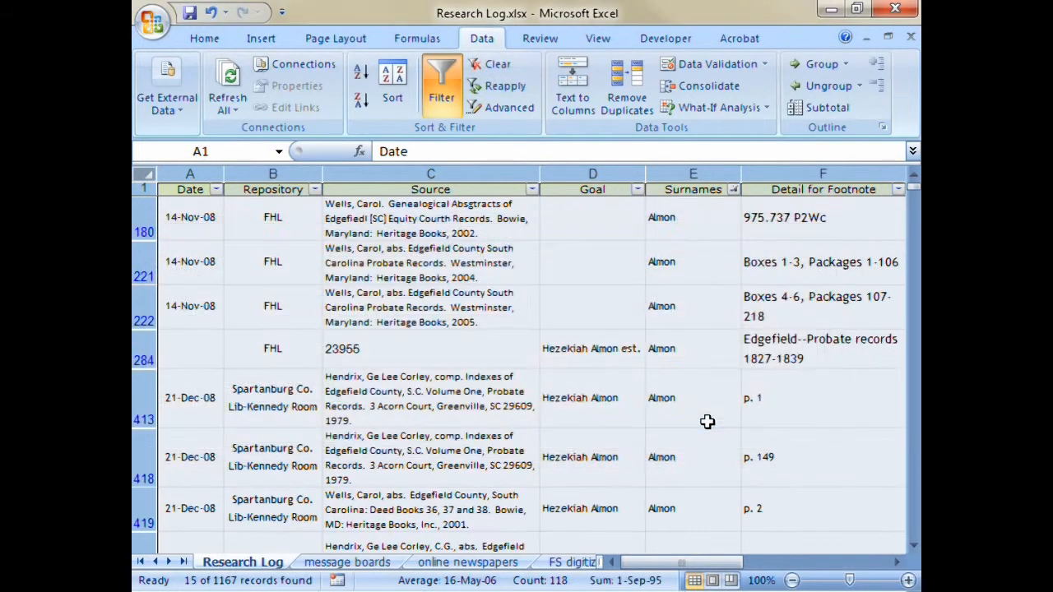
{"action": "scroll", "coordinate": [678, 298], "scroll_direction": "down", "scroll_amount": 5}
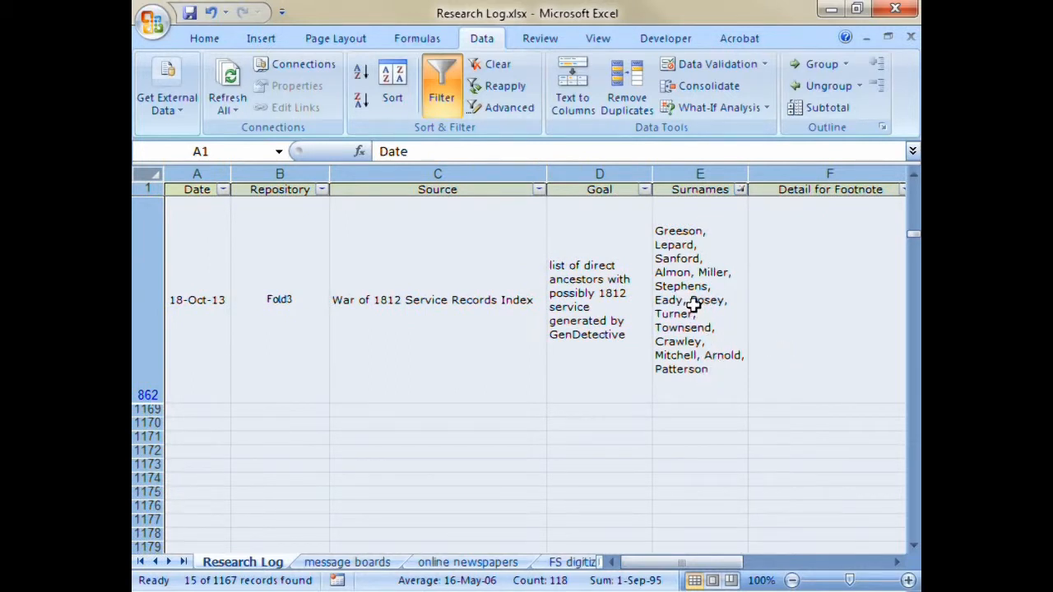
{"action": "scroll", "coordinate": [727, 345], "scroll_direction": "up", "scroll_amount": 3}
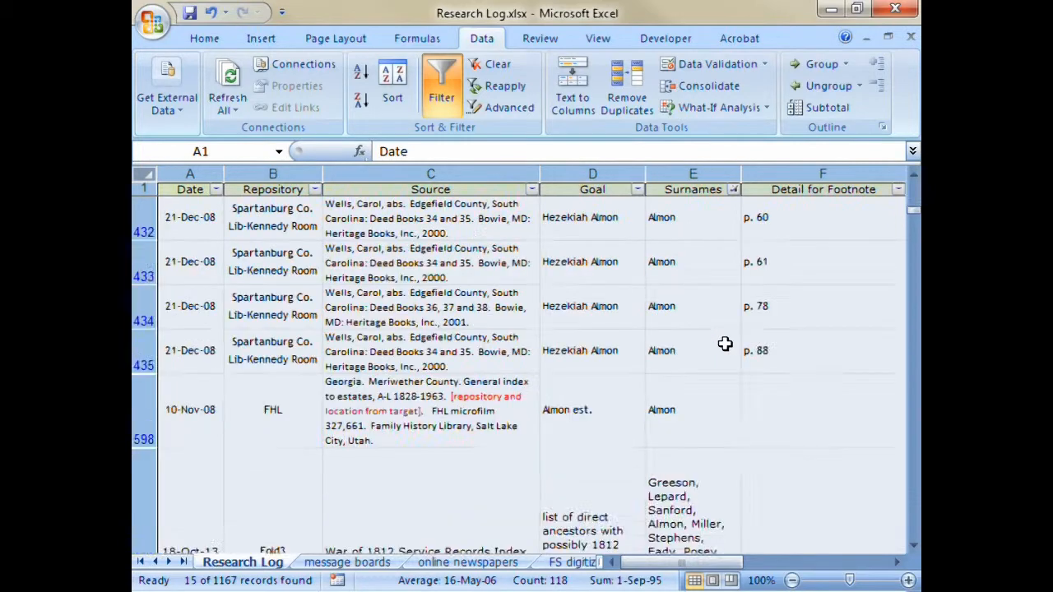
{"action": "scroll", "coordinate": [725, 345], "scroll_direction": "up", "scroll_amount": 2}
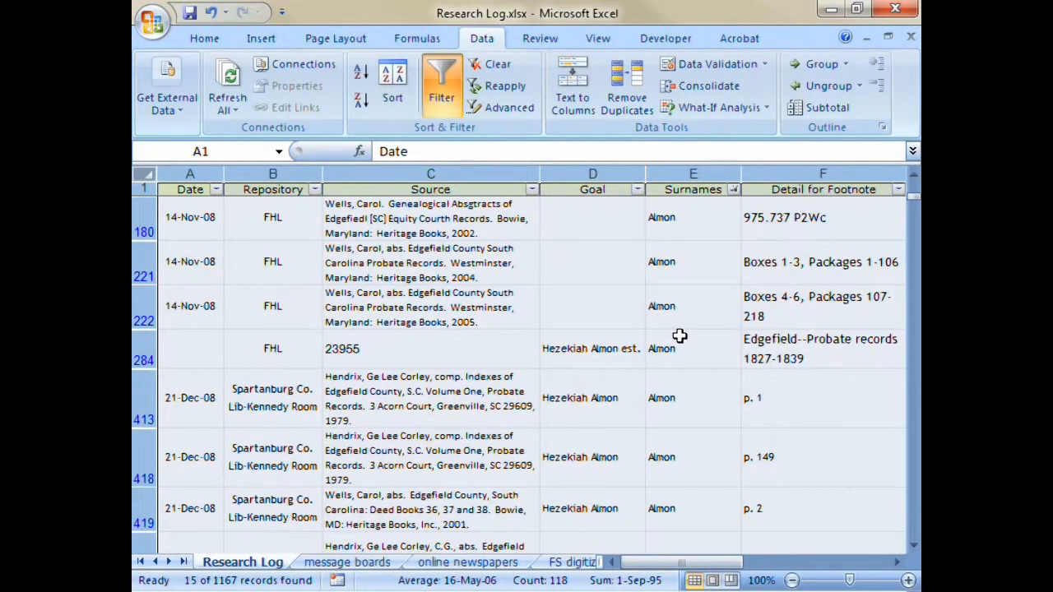